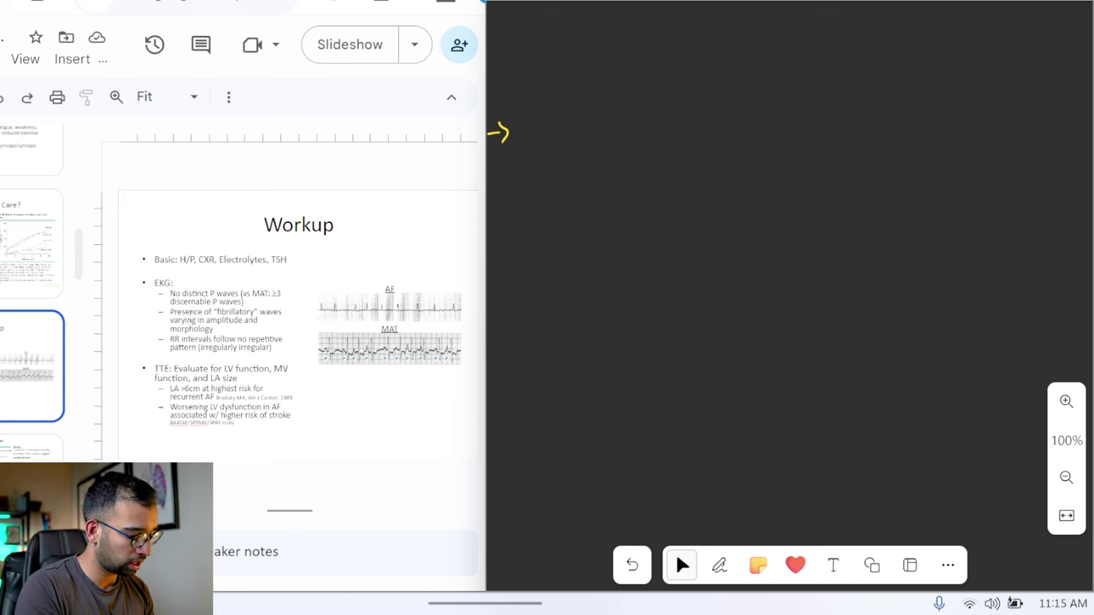
Step: Handwrite a three-item list beside the Lecture Review arrow: "Basic", "ekg find Afib" and "echo findings Afib"
left_click(719, 565)
left_click_drag(563, 77, 654, 79)
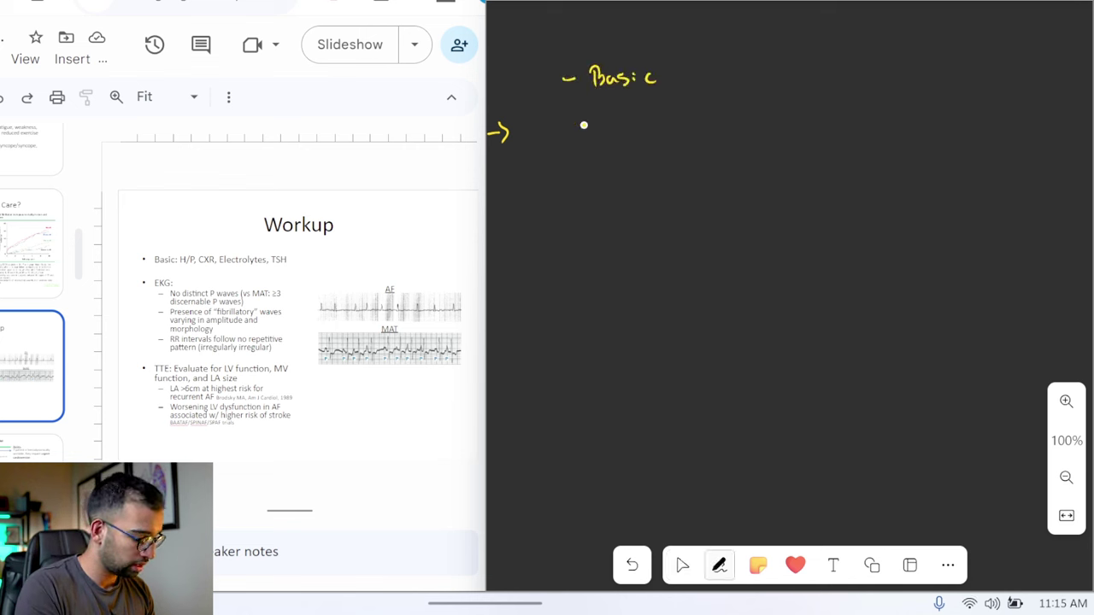
left_click_drag(567, 126, 749, 110)
left_click_drag(569, 190, 605, 196)
left_click_drag(614, 186, 613, 197)
left_click(682, 565)
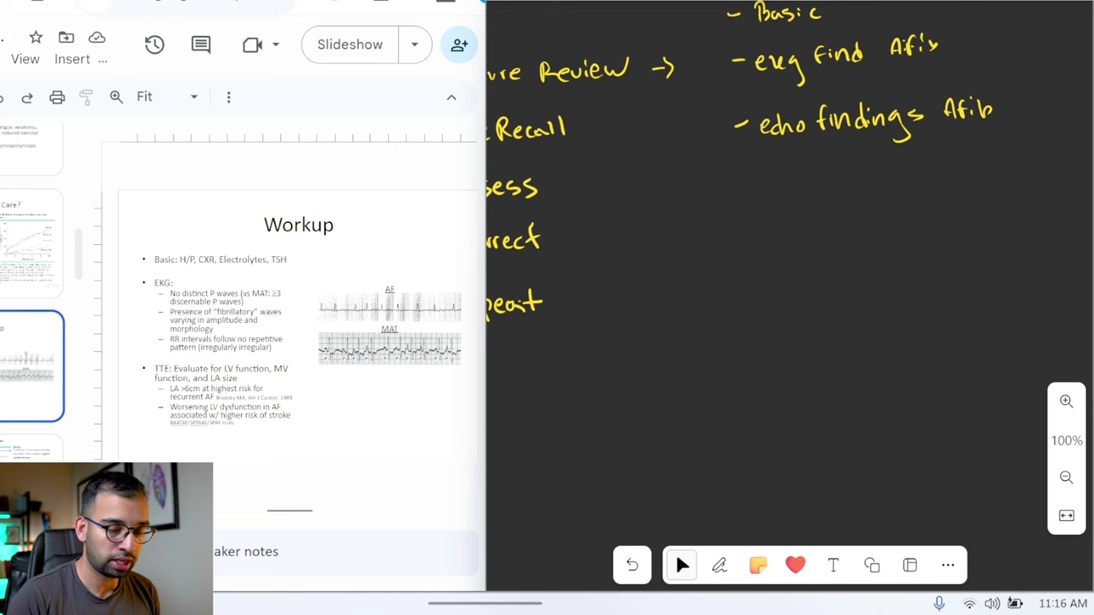
Step: Draw a short line from the Basic item and handwrite the recalled workup "ekg, H/P, CXR ?" beside it
scroll(790, 295, "up", 1)
scroll(790, 294, "right", 1)
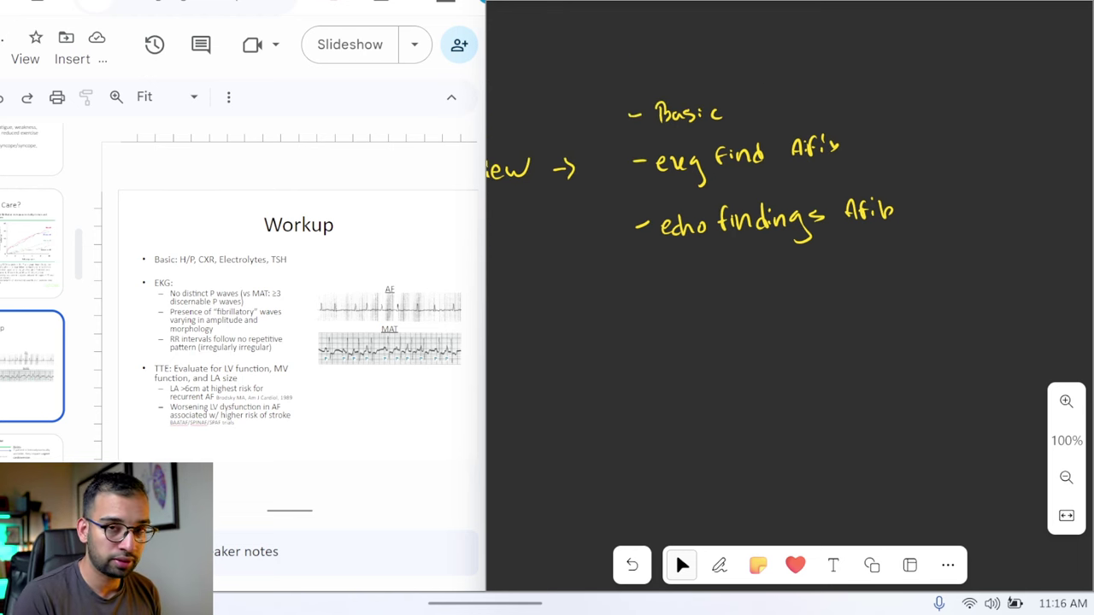
scroll(790, 295, "right", 1)
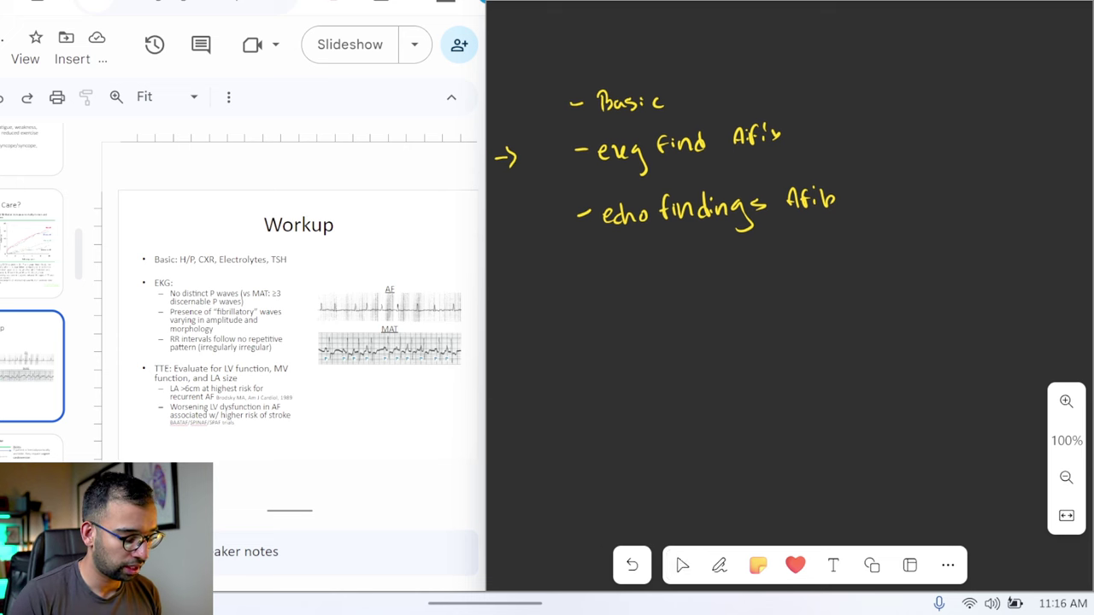
scroll(790, 295, "right", 2)
scroll(790, 295, "up", 1)
scroll(790, 295, "left", 2)
left_click(681, 565)
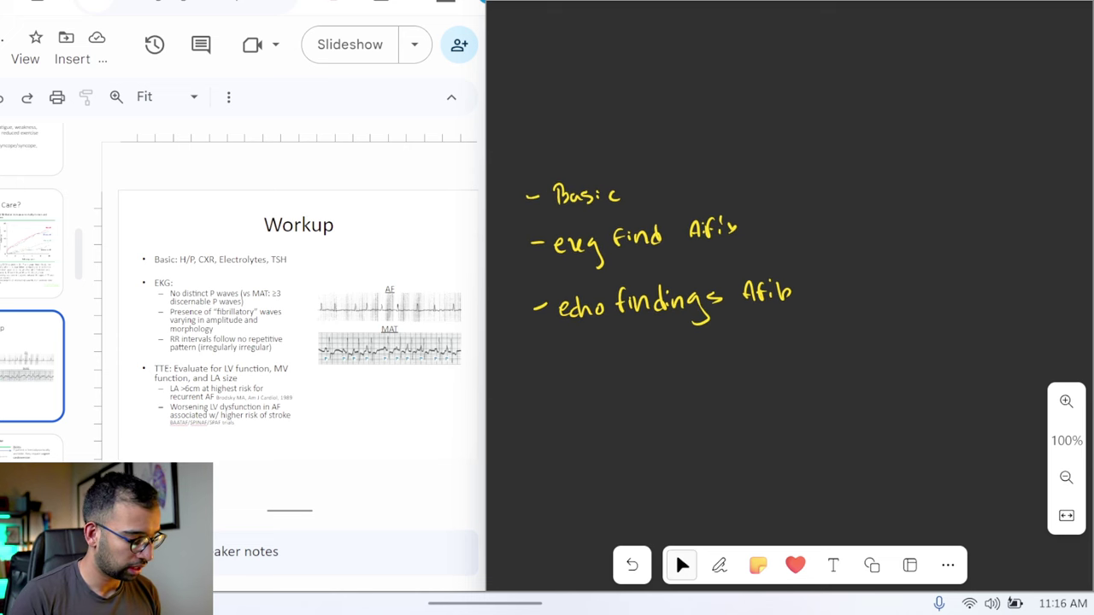
scroll(649, 248, "right", 2)
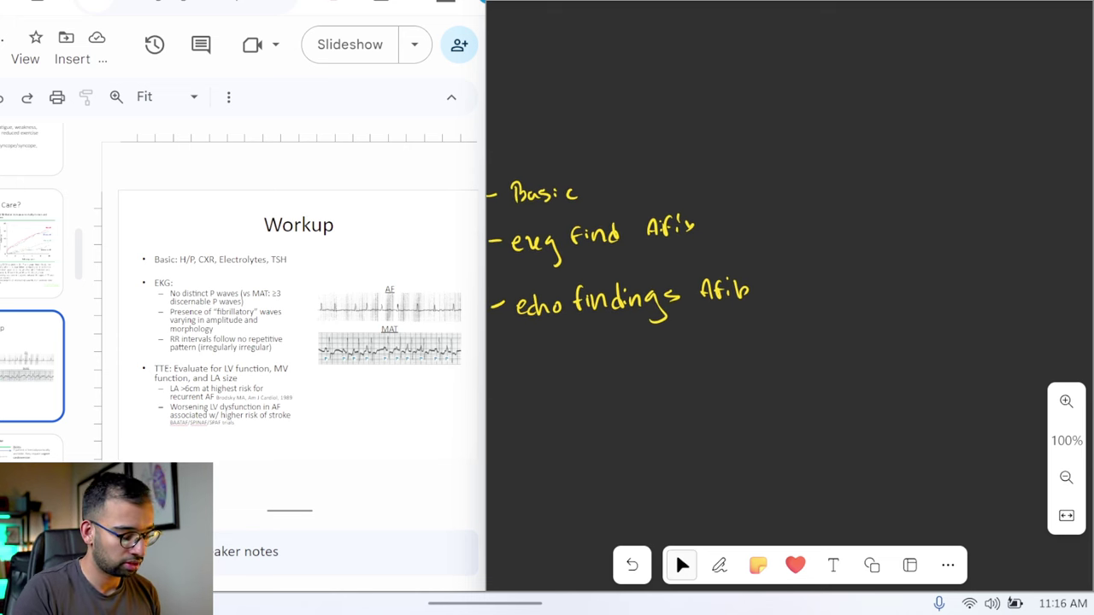
left_click(720, 565)
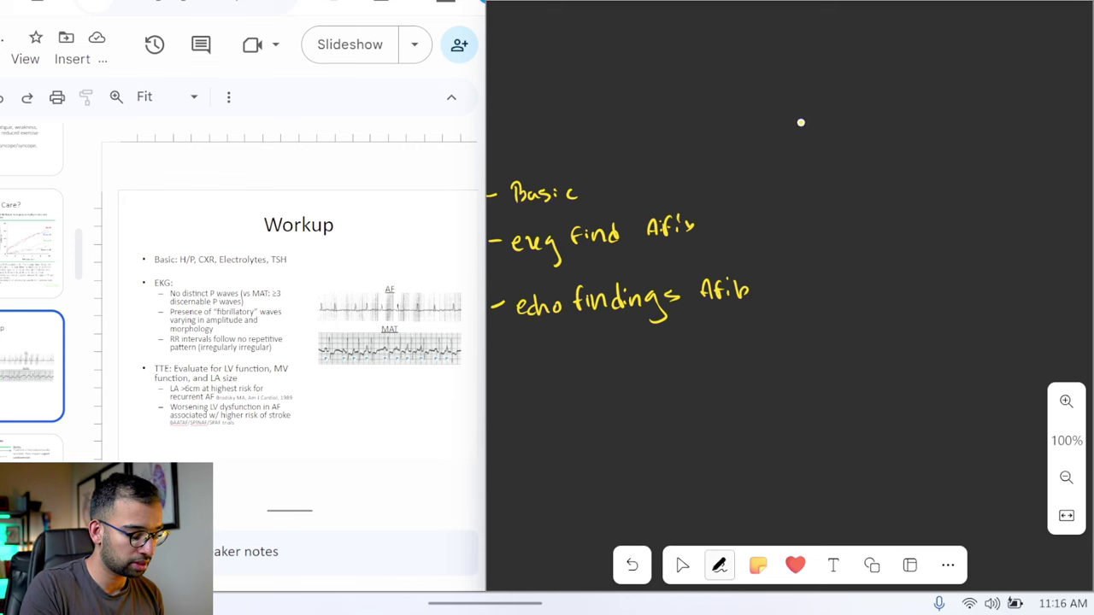
mouse_move(801, 122)
left_mouse_down()
mouse_move(761, 152)
mouse_move(800, 124)
mouse_move(858, 107)
mouse_move(865, 128)
mouse_move(881, 124)
left_mouse_up()
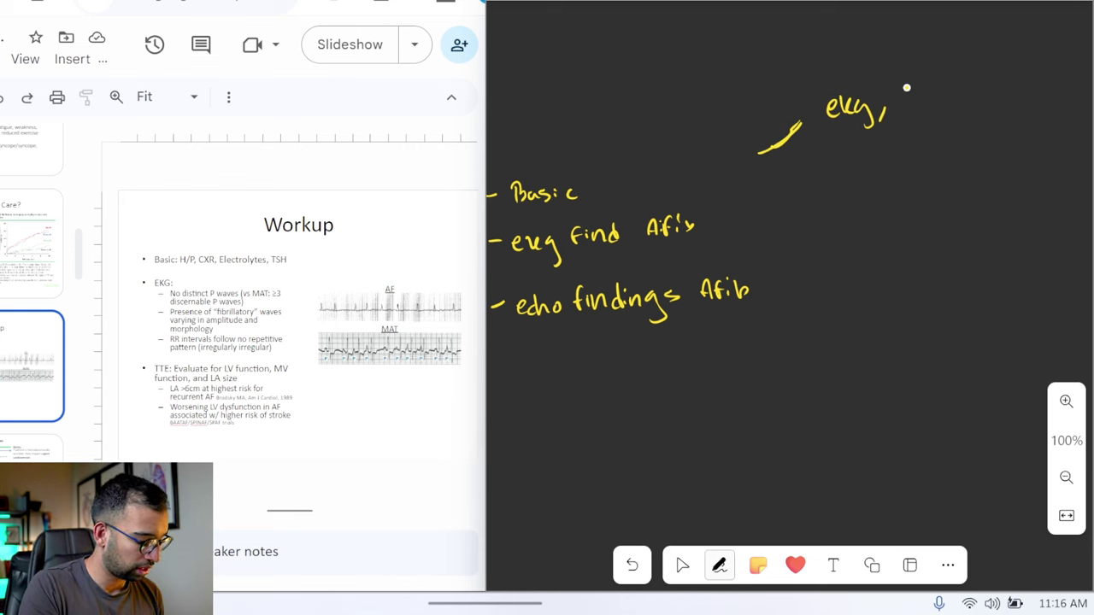
mouse_move(902, 84)
left_mouse_down()
mouse_move(916, 106)
mouse_move(904, 134)
mouse_move(951, 146)
mouse_move(972, 128)
left_mouse_up()
left_click(971, 135)
left_click(682, 565)
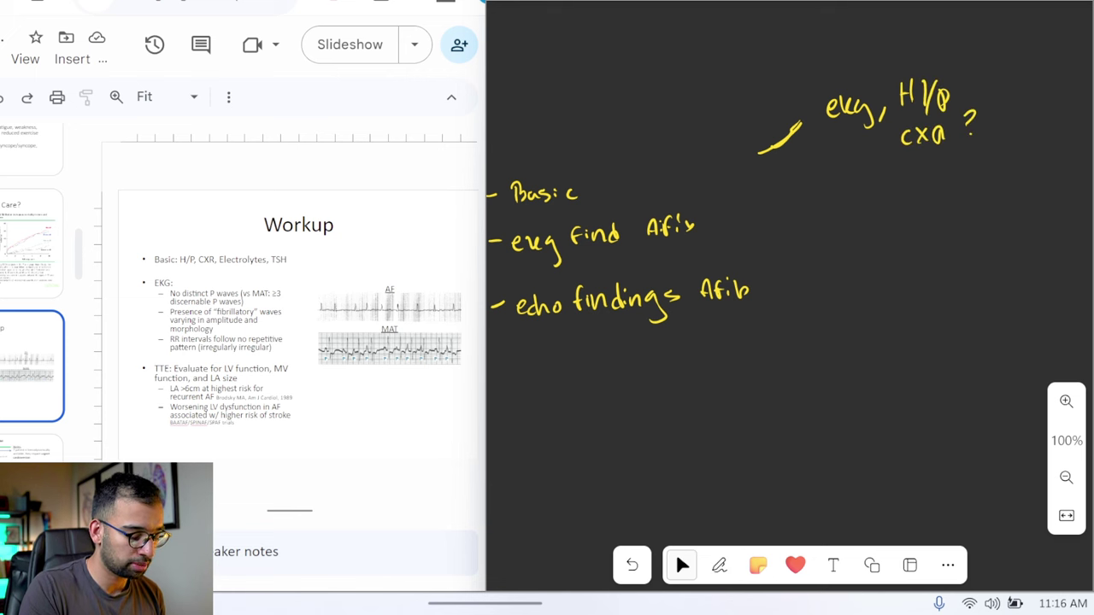
Step: Draw an arrow from the ekg findings item and handwrite "no p waves, irregular" beside it, using the full-screen whiteboard
scroll(676, 553, "right", 2)
left_click(718, 565)
mouse_move(715, 219)
left_mouse_down()
mouse_move(777, 224)
mouse_move(767, 229)
left_mouse_up()
left_click(682, 565)
scroll(676, 553, "right", 3)
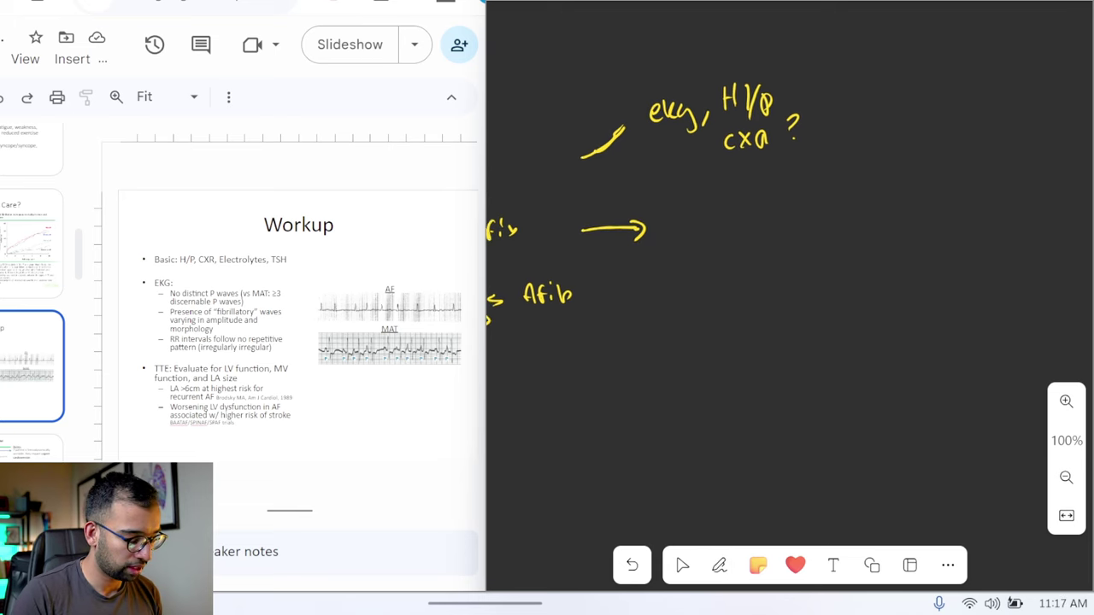
left_click_drag(770, 3, 683, 1)
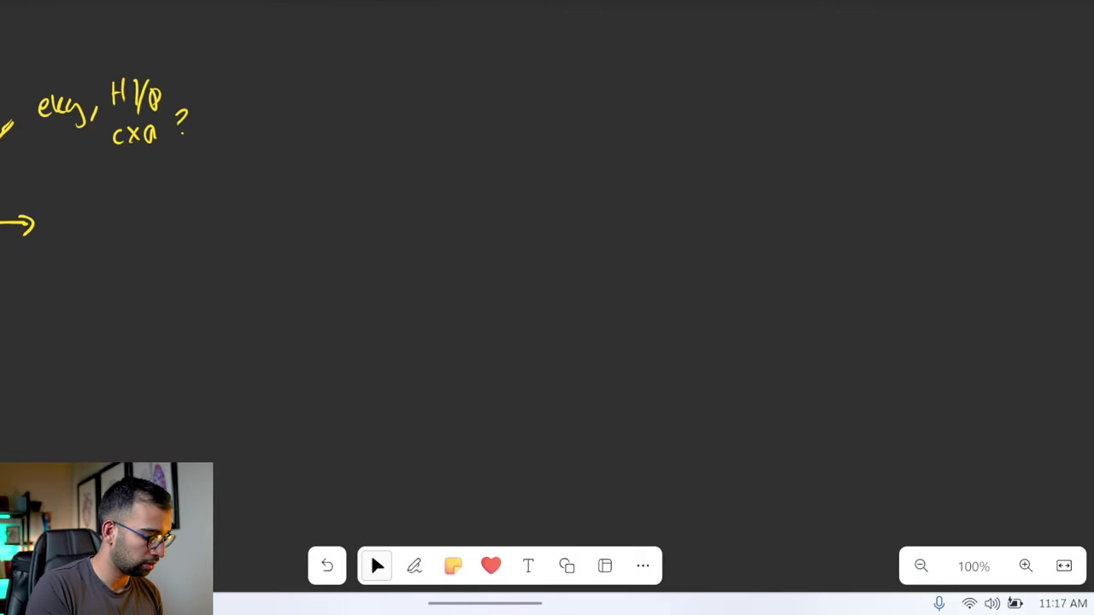
left_click(414, 565)
mouse_move(76, 221)
left_mouse_down()
mouse_move(80, 232)
mouse_move(67, 213)
mouse_move(77, 209)
left_mouse_up()
left_click_drag(82, 197, 83, 198)
left_click_drag(101, 211, 117, 208)
left_click_drag(129, 208, 155, 210)
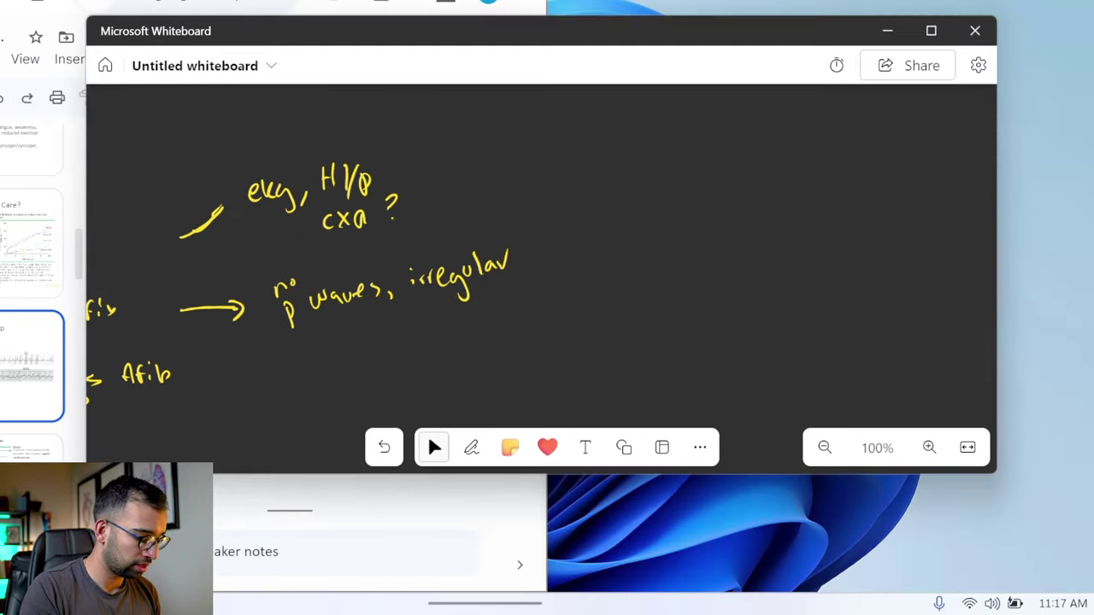
Step: Maximize the whiteboard and handwrite "LA atrium, ?" below the p waves note as the recalled echo findings
left_click(932, 31)
left_click(415, 566)
left_click_drag(81, 301, 107, 314)
left_click_drag(119, 305, 202, 295)
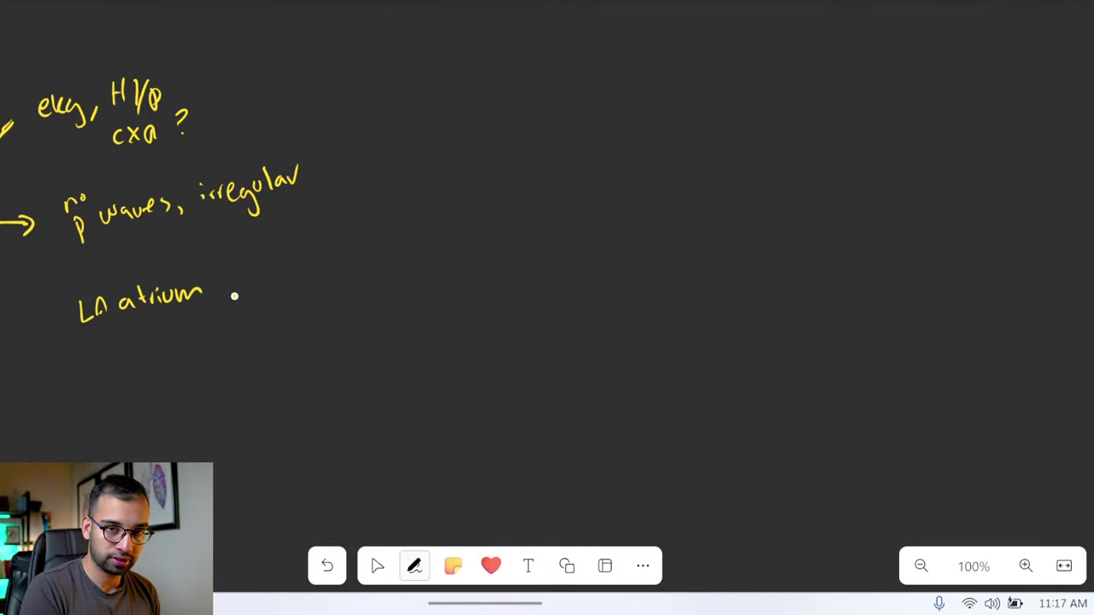
left_click_drag(227, 291, 219, 316)
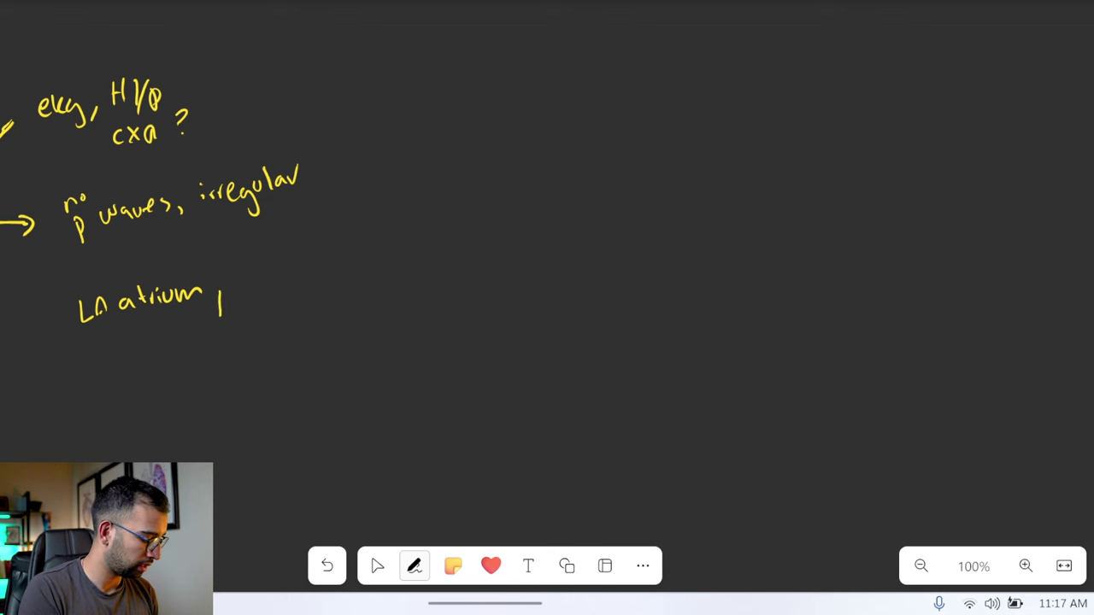
left_click_drag(231, 270, 237, 289)
left_click(377, 566)
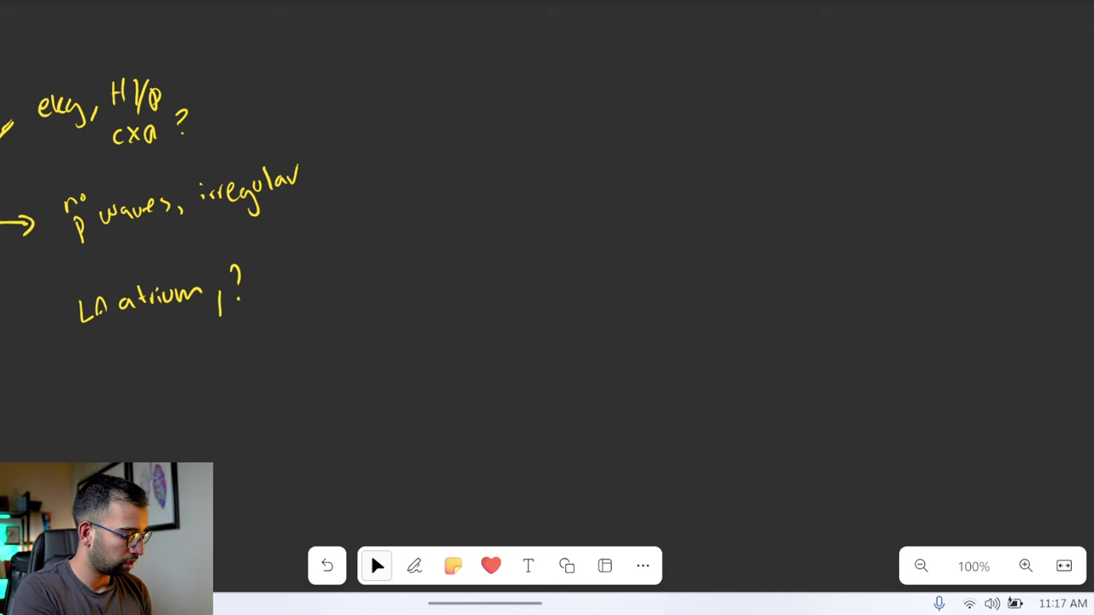
Step: Draw stars beside the question marks of the basic workup and LA atrium notes to mark the knowledge gaps
left_click(415, 566)
left_click_drag(205, 89, 214, 124)
left_click(377, 566)
left_click(415, 566)
mouse_move(248, 301)
left_mouse_down()
mouse_move(275, 304)
mouse_move(259, 299)
left_mouse_up()
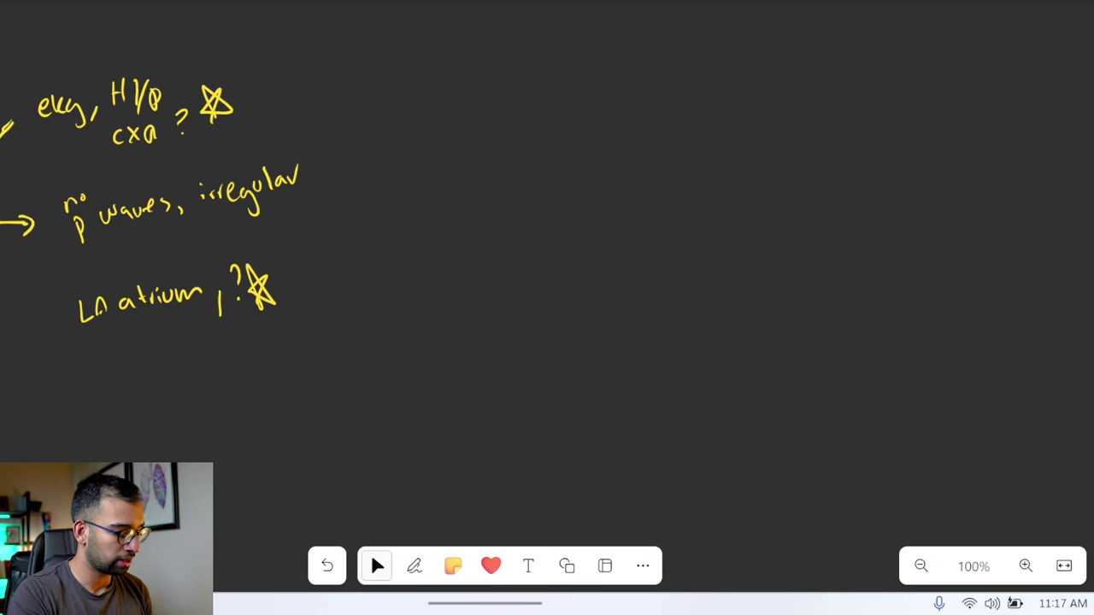
Step: Show the whiteboard beside the Workup slide and handwrite "electrolytes" next to the basic workup star
key("super+Down")
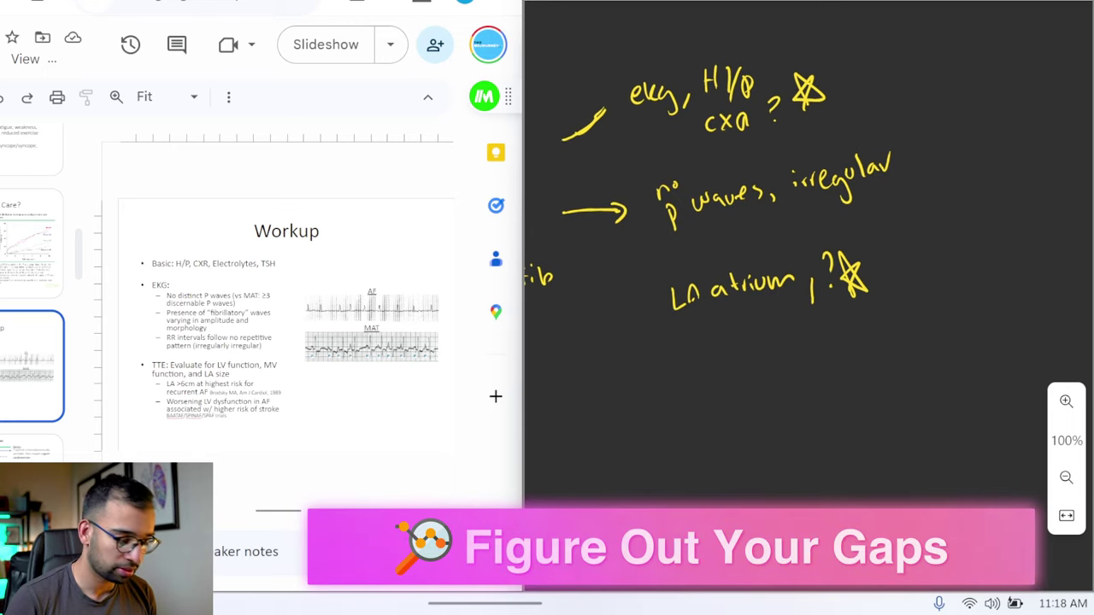
scroll(786, 256, "left", 4)
scroll(804, 248, "left", 5)
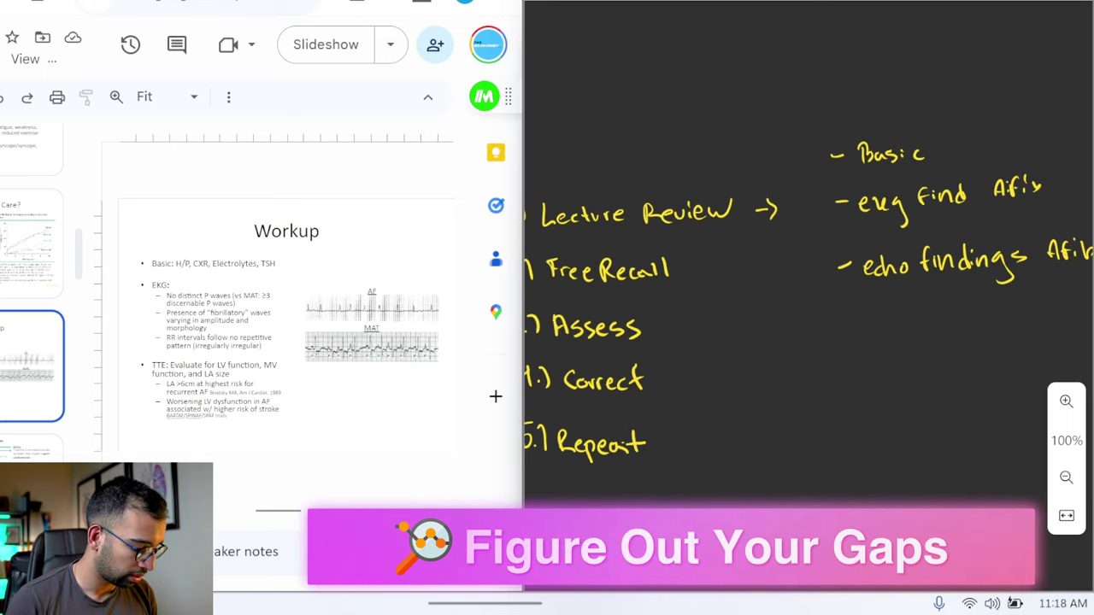
scroll(804, 248, "right", 8)
scroll(803, 248, "right", 5)
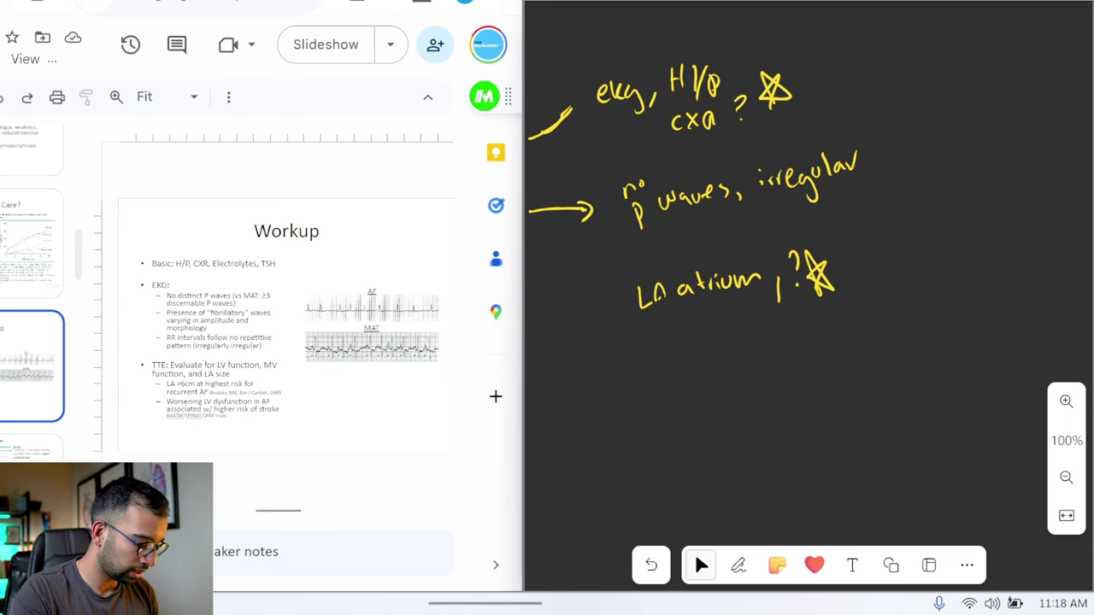
left_click(739, 565)
mouse_move(822, 89)
left_mouse_down()
mouse_move(824, 99)
mouse_move(860, 92)
left_mouse_up()
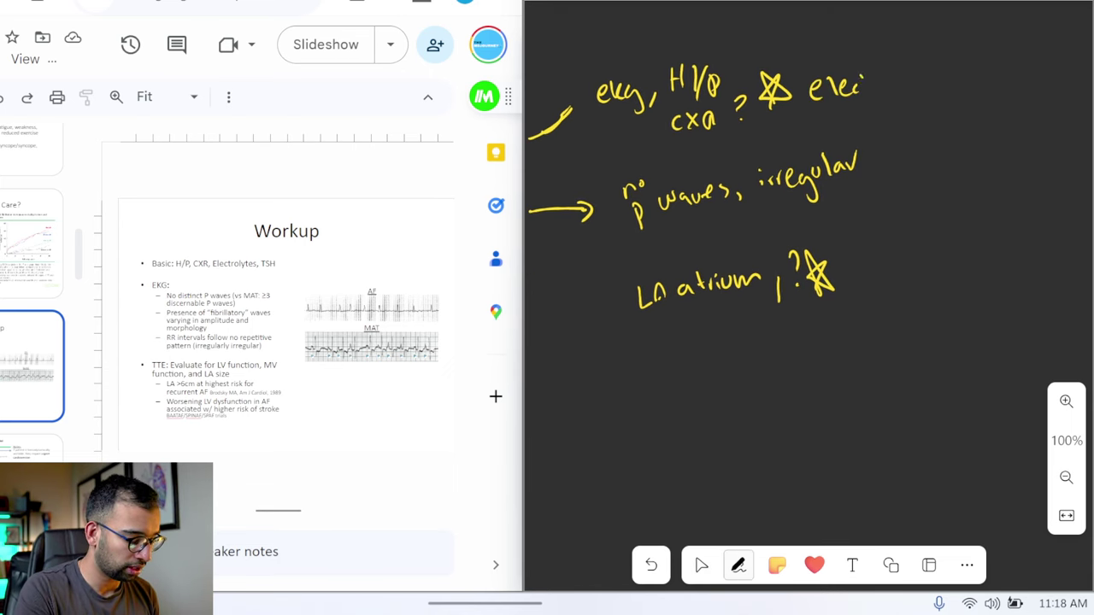
left_click(701, 565)
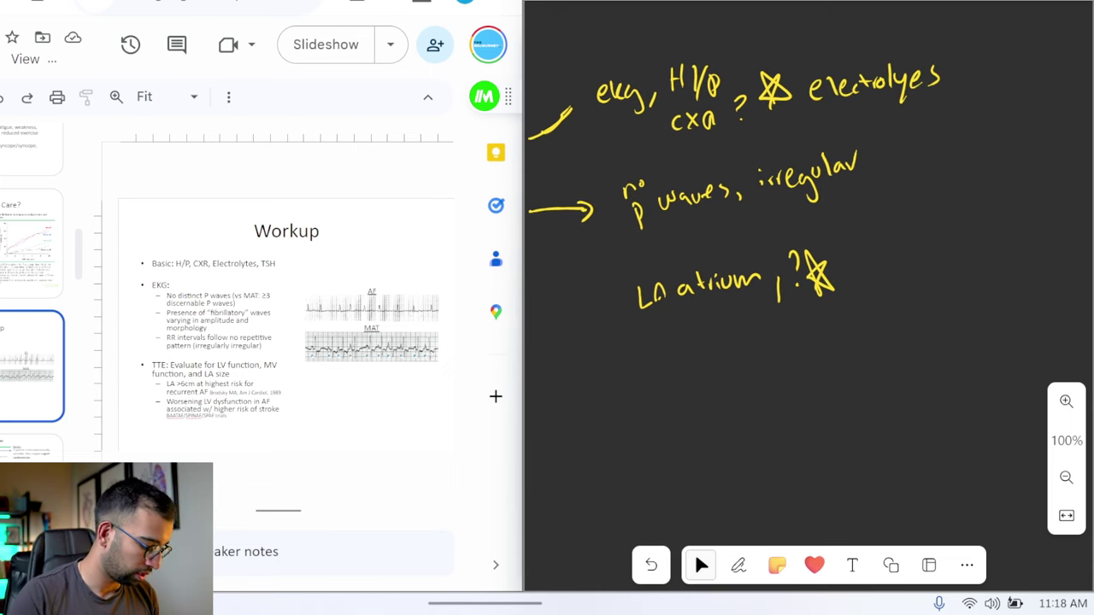
Step: Add the missing echo findings by handwriting ">6cm," under the LA atrium note and "LV function" beside it
scroll(804, 248, "right", 2)
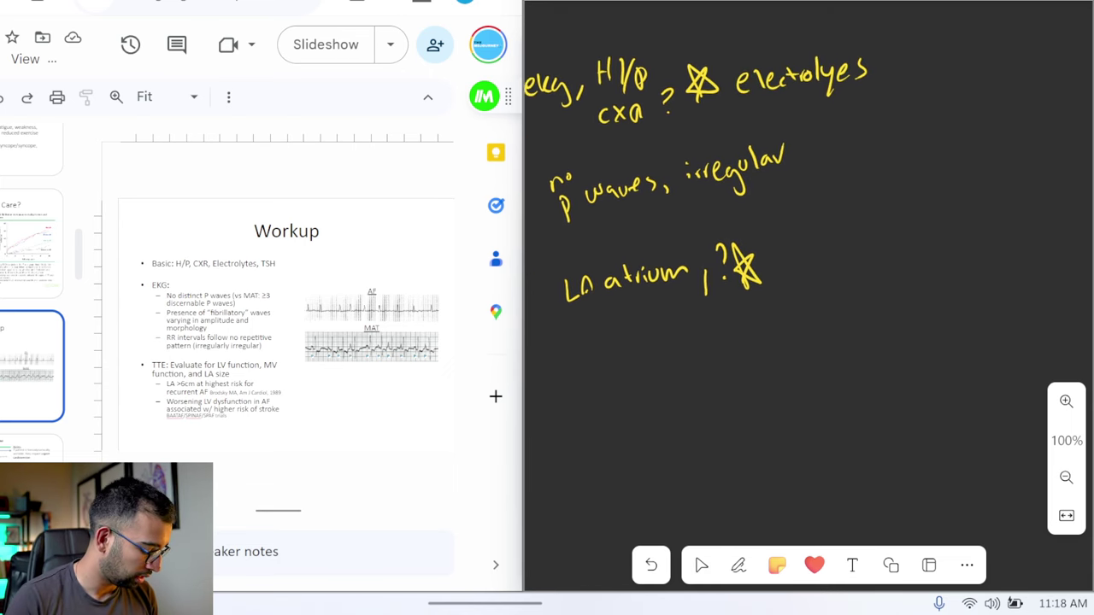
left_click(739, 566)
mouse_move(598, 314)
left_mouse_down()
mouse_move(608, 340)
mouse_move(670, 334)
mouse_move(685, 347)
left_mouse_up()
left_click(695, 556)
left_click(739, 565)
left_click_drag(787, 224, 807, 246)
mouse_move(806, 226)
left_mouse_down()
mouse_move(814, 243)
mouse_move(820, 215)
left_mouse_up()
mouse_move(845, 202)
left_mouse_down()
mouse_move(836, 234)
mouse_move(852, 219)
left_mouse_up()
left_click_drag(844, 216, 861, 224)
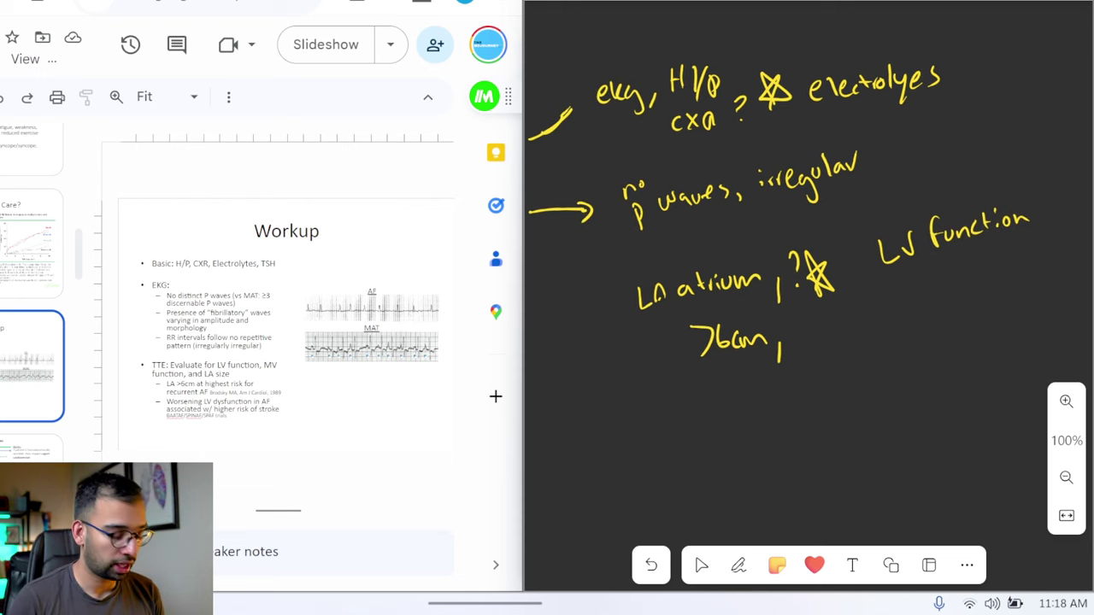
left_click_drag(807, 351, 804, 347)
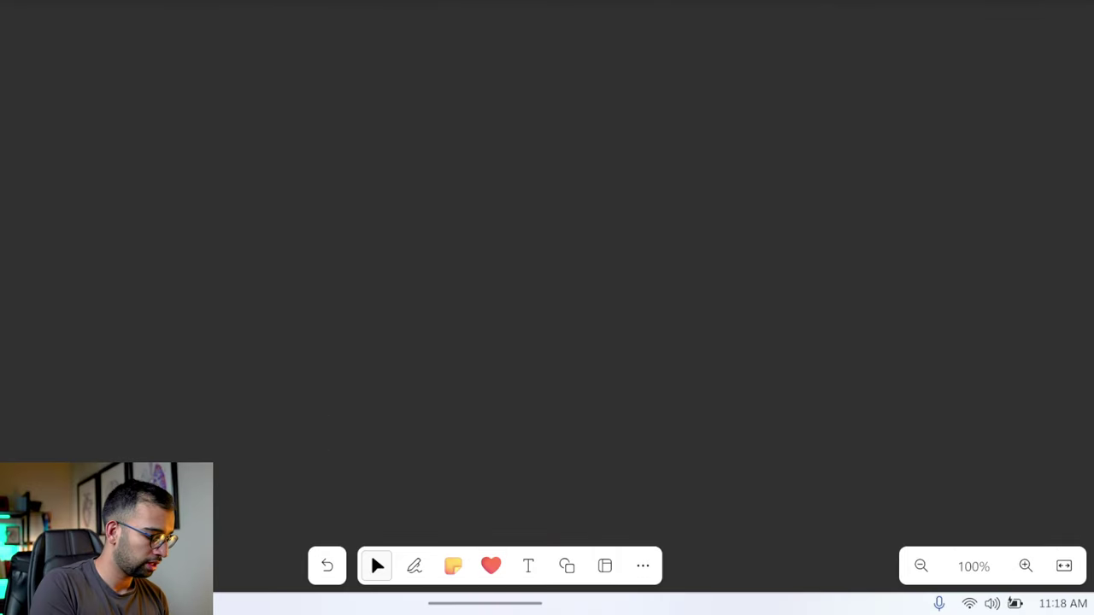
Step: In a blank area of the full-screen whiteboard, handwrite a fresh recall line "Basic - H/P, elect, TSH, ekg"
left_click(415, 565)
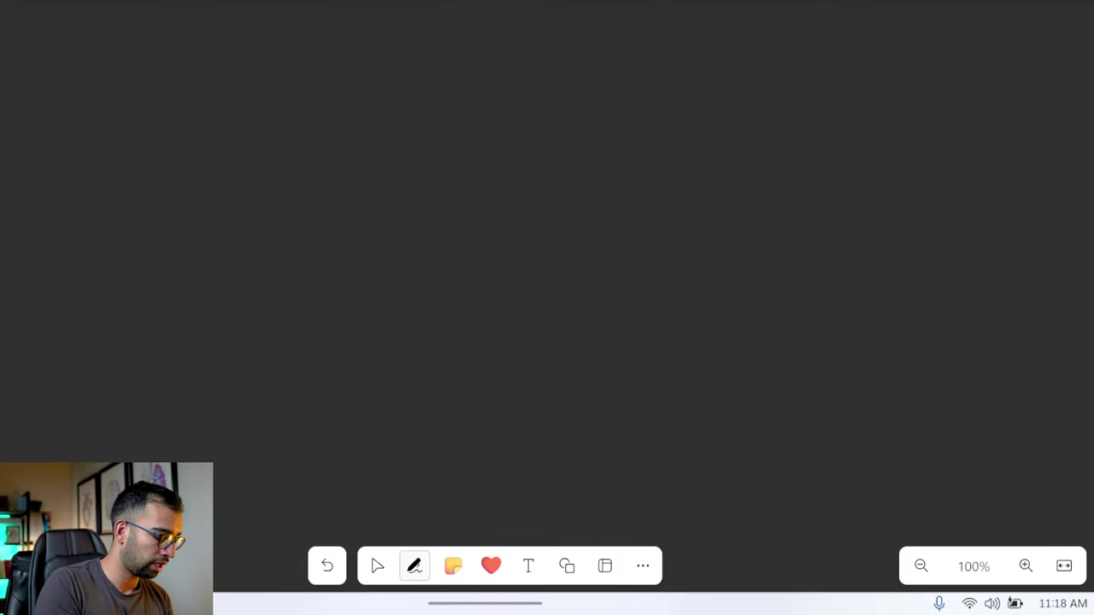
mouse_move(442, 70)
left_mouse_down()
mouse_move(456, 86)
mouse_move(426, 72)
mouse_move(433, 95)
left_mouse_up()
mouse_move(426, 65)
left_mouse_down()
mouse_move(448, 83)
mouse_move(564, 75)
mouse_move(618, 54)
mouse_move(689, 88)
mouse_move(744, 55)
mouse_move(820, 46)
mouse_move(847, 49)
mouse_move(873, 78)
mouse_move(913, 60)
mouse_move(930, 77)
left_mouse_up()
Step: Handwrite "ekg - p-waves, irreg" below the new Basic line
mouse_move(466, 184)
left_mouse_down()
mouse_move(480, 171)
mouse_move(539, 181)
left_mouse_up()
mouse_move(564, 171)
left_mouse_down()
mouse_move(597, 188)
mouse_move(617, 162)
mouse_move(712, 157)
mouse_move(712, 169)
left_mouse_up()
left_click_drag(733, 164, 732, 180)
left_click_drag(754, 150, 757, 162)
left_click_drag(773, 147, 784, 149)
mouse_move(802, 147)
left_mouse_down()
mouse_move(832, 163)
mouse_move(841, 185)
left_mouse_up()
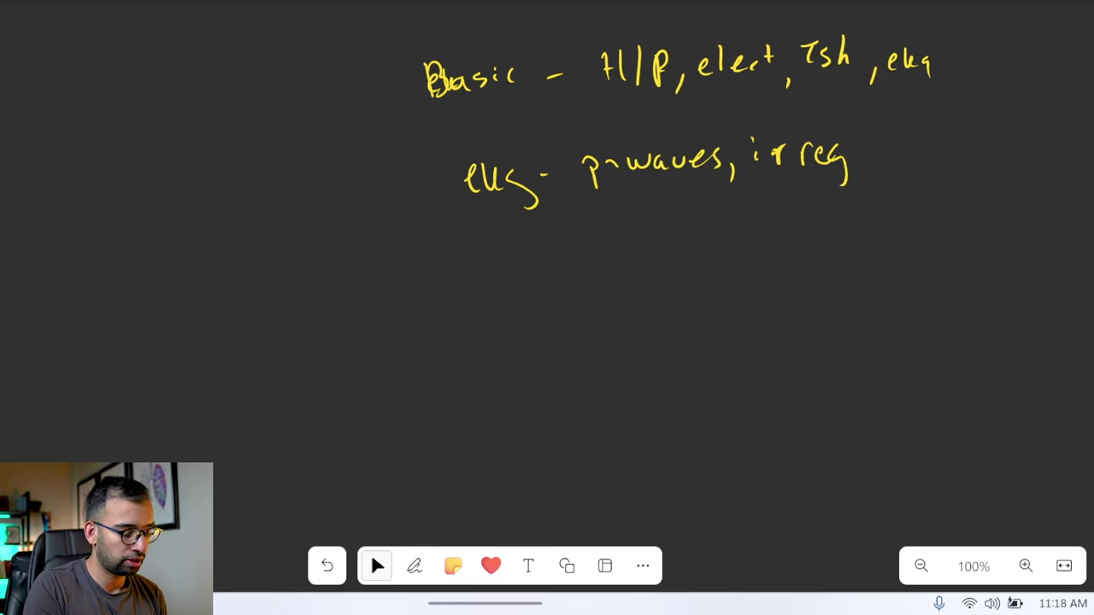
Step: Handwrite "tte - LA >6cm, LV disf" below the ekg line and draw a star at its end
left_click(415, 566)
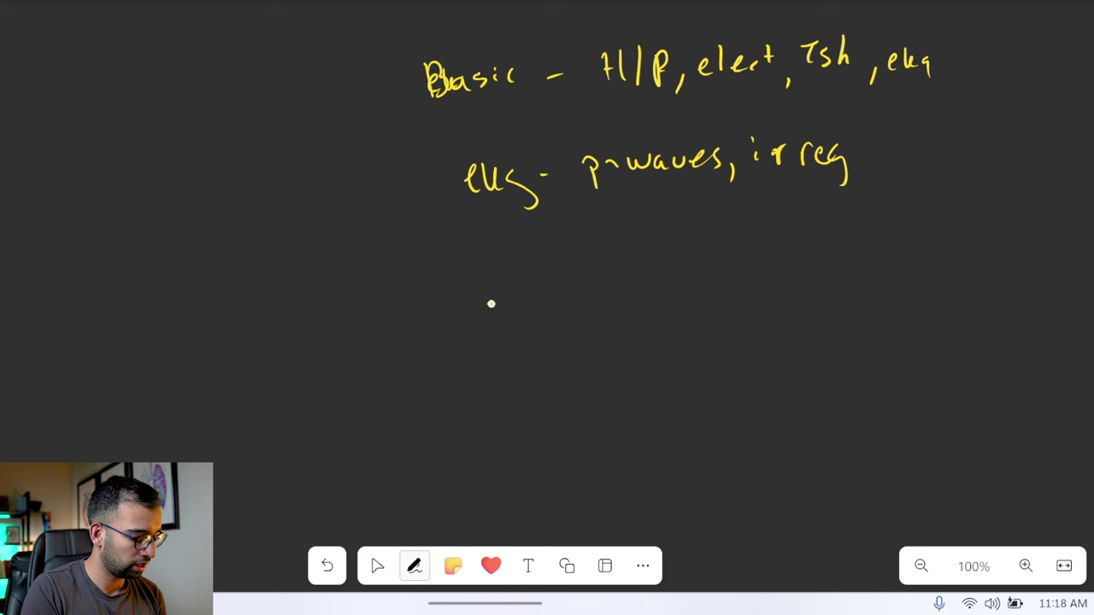
left_click_drag(489, 305, 488, 325)
mouse_move(475, 318)
left_mouse_down()
mouse_move(496, 311)
mouse_move(514, 325)
mouse_move(524, 301)
mouse_move(538, 316)
left_mouse_up()
left_click_drag(554, 302, 566, 301)
mouse_move(617, 277)
left_mouse_down()
mouse_move(635, 291)
mouse_move(716, 287)
left_mouse_up()
mouse_move(727, 289)
left_mouse_down()
mouse_move(735, 275)
mouse_move(756, 289)
left_mouse_up()
left_click_drag(766, 285, 764, 298)
mouse_move(813, 257)
left_mouse_down()
mouse_move(834, 275)
mouse_move(860, 256)
mouse_move(889, 272)
left_mouse_up()
left_click_drag(898, 255, 898, 269)
left_click_drag(922, 252, 913, 269)
left_click_drag(938, 244, 930, 266)
left_click_drag(928, 253, 940, 252)
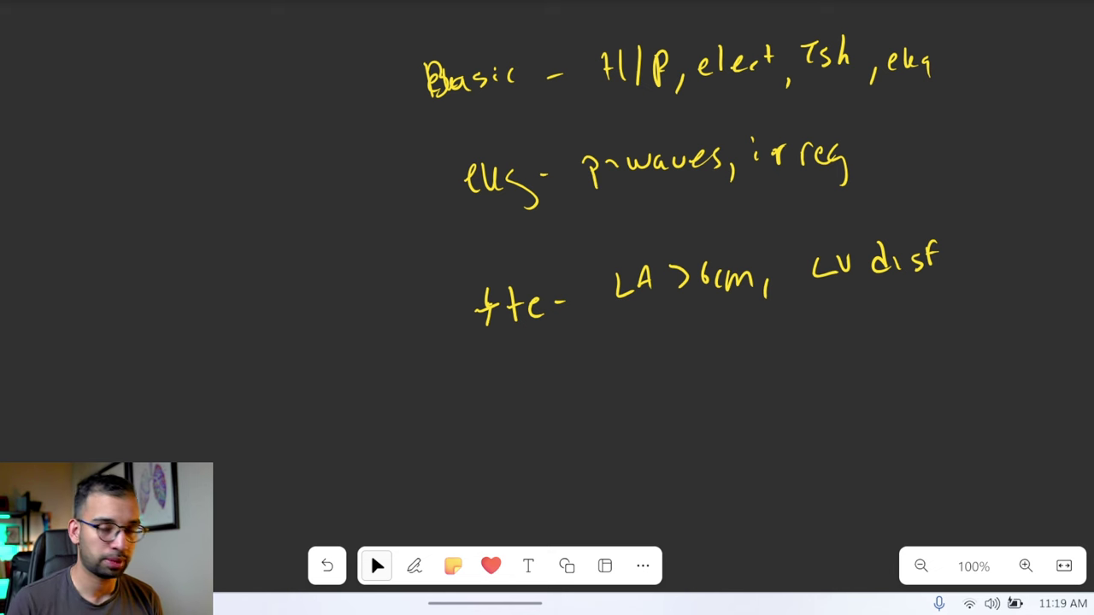
mouse_move(957, 284)
left_mouse_down()
mouse_move(961, 236)
mouse_move(956, 294)
left_mouse_up()
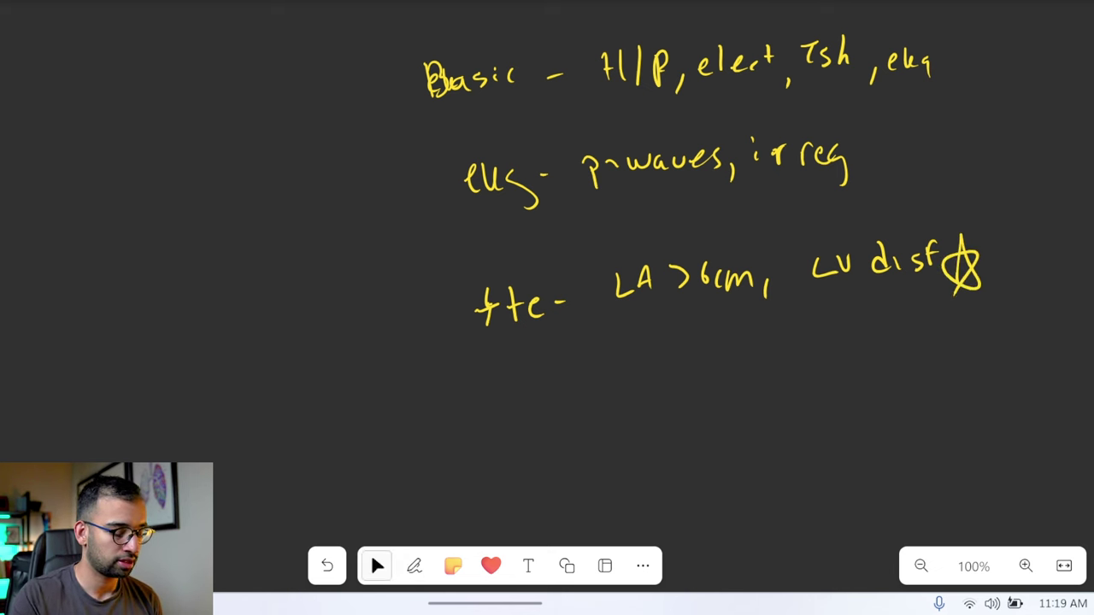
left_click_drag(163, 325, 972, 327)
scroll(547, 342, "right", 15)
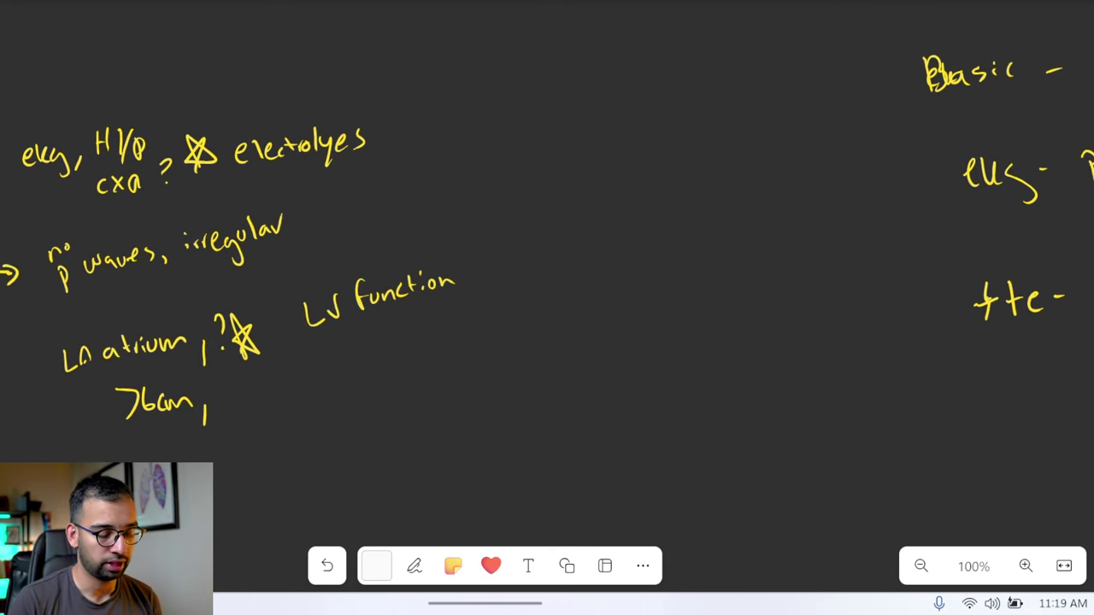
scroll(547, 307, "right", 5)
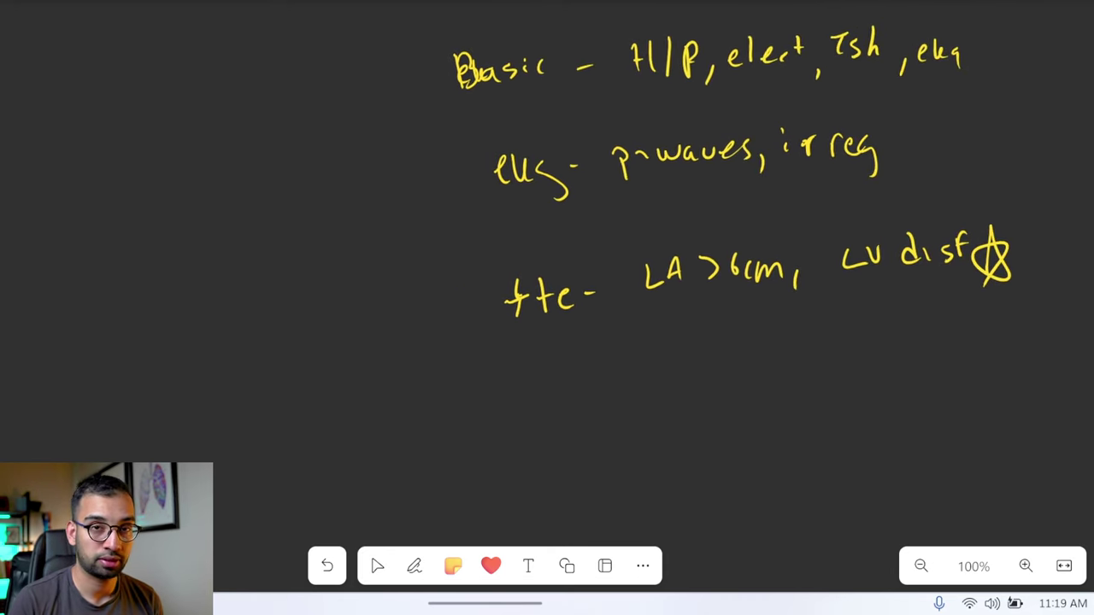
scroll(547, 308, "left", 15)
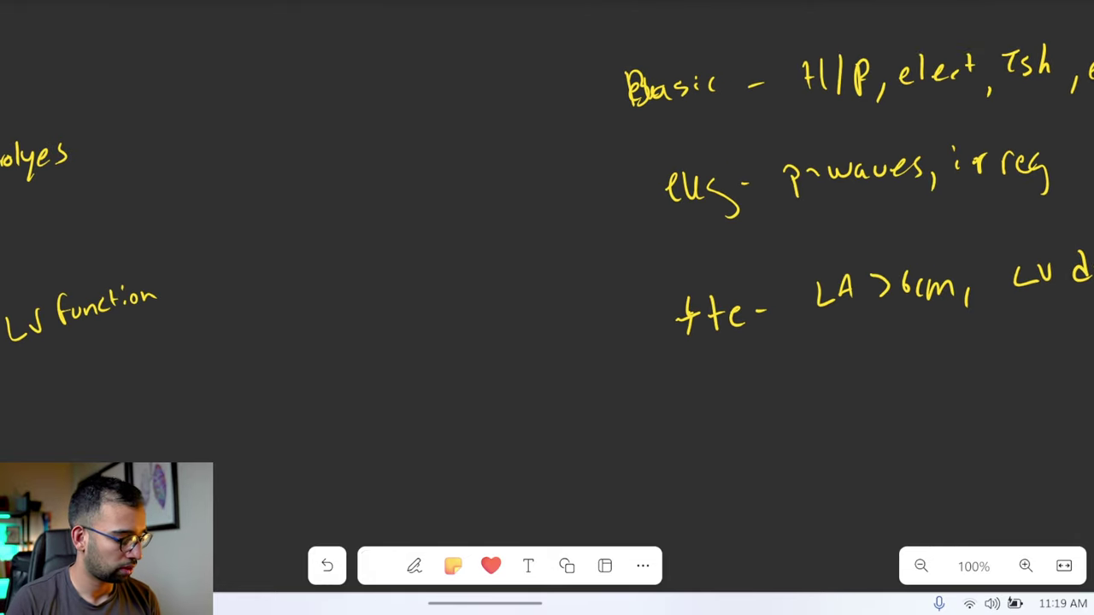
scroll(547, 308, "left", 5)
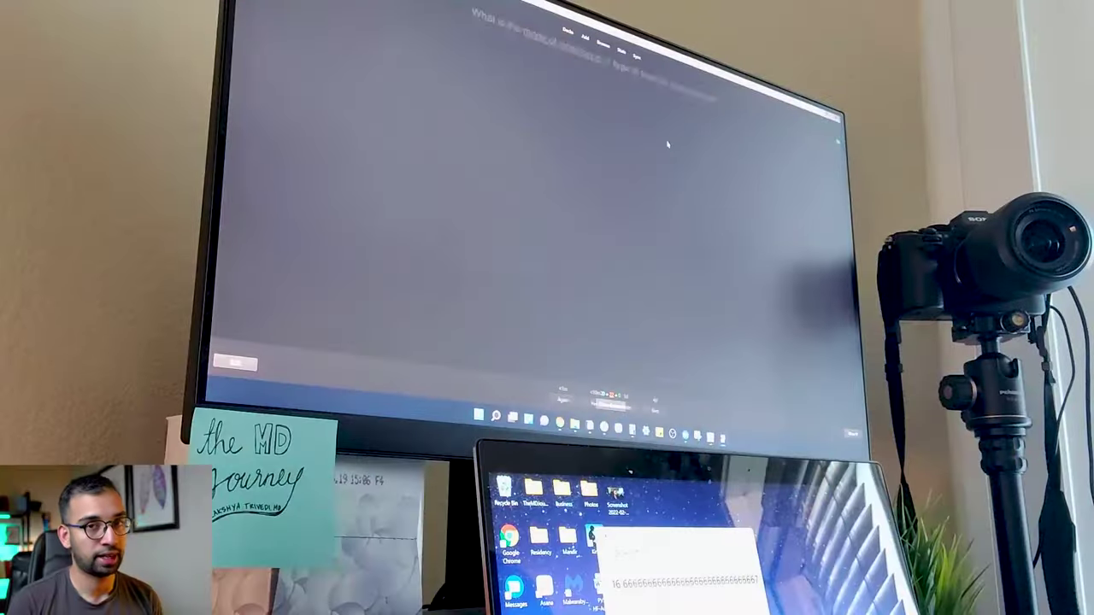
key("space")
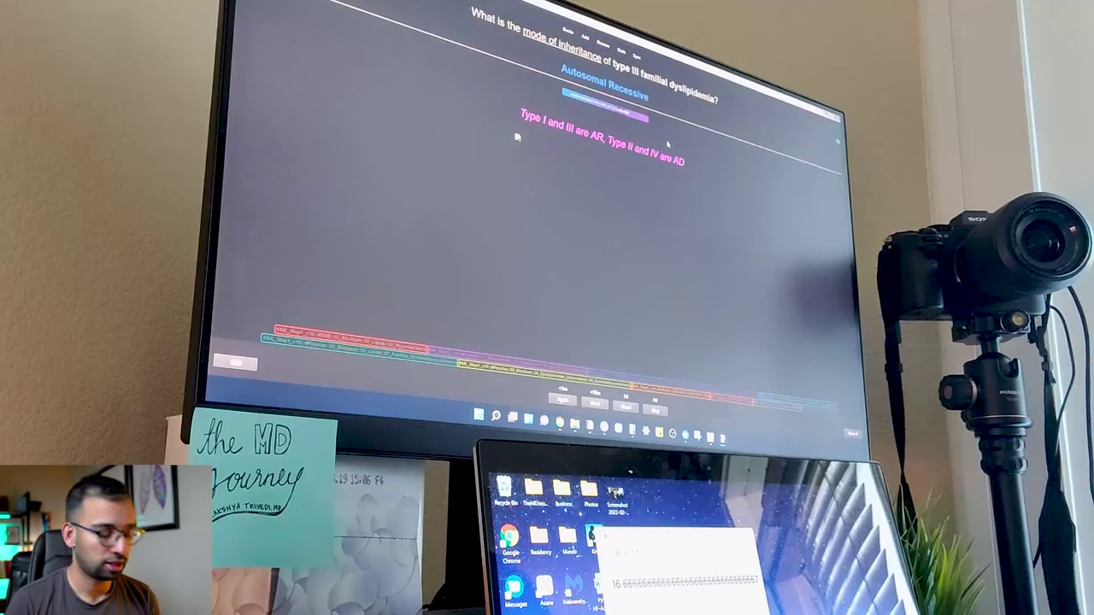
key("space")
key("space")
key("space")
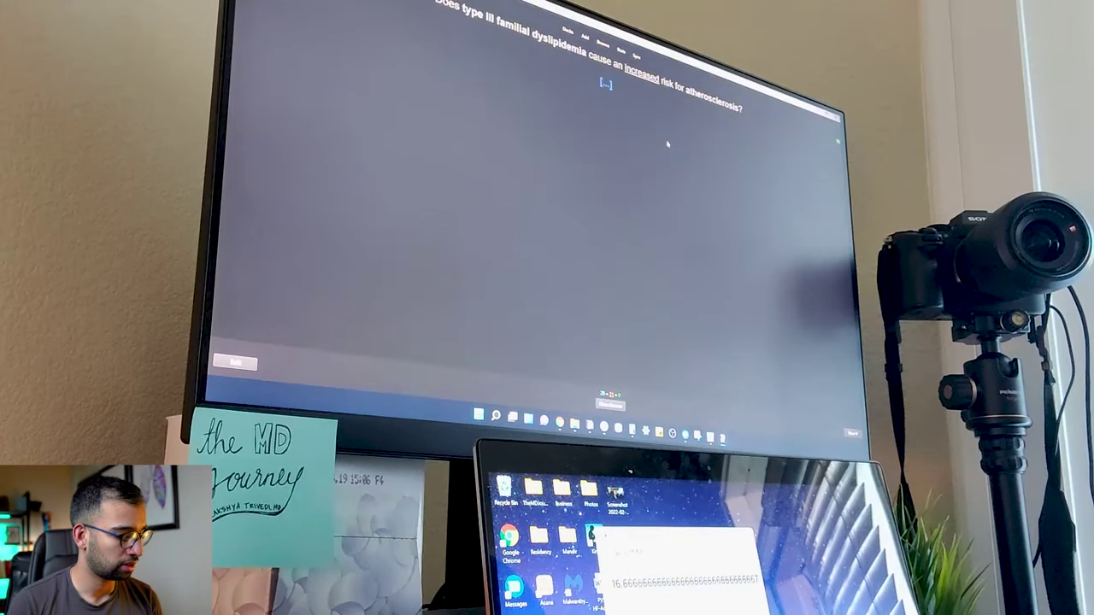
key("space")
key("space")
key("space")
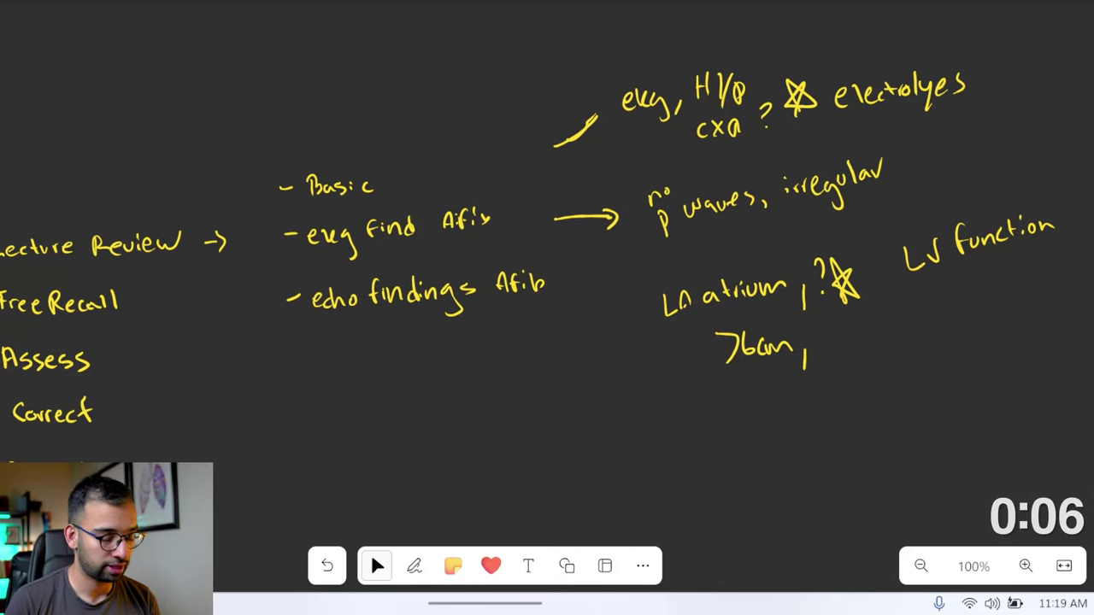
Step: Circle the whole second set of recall notes, from the Basic line to the tte line
scroll(547, 274, "right", 10)
scroll(547, 273, "right", 3)
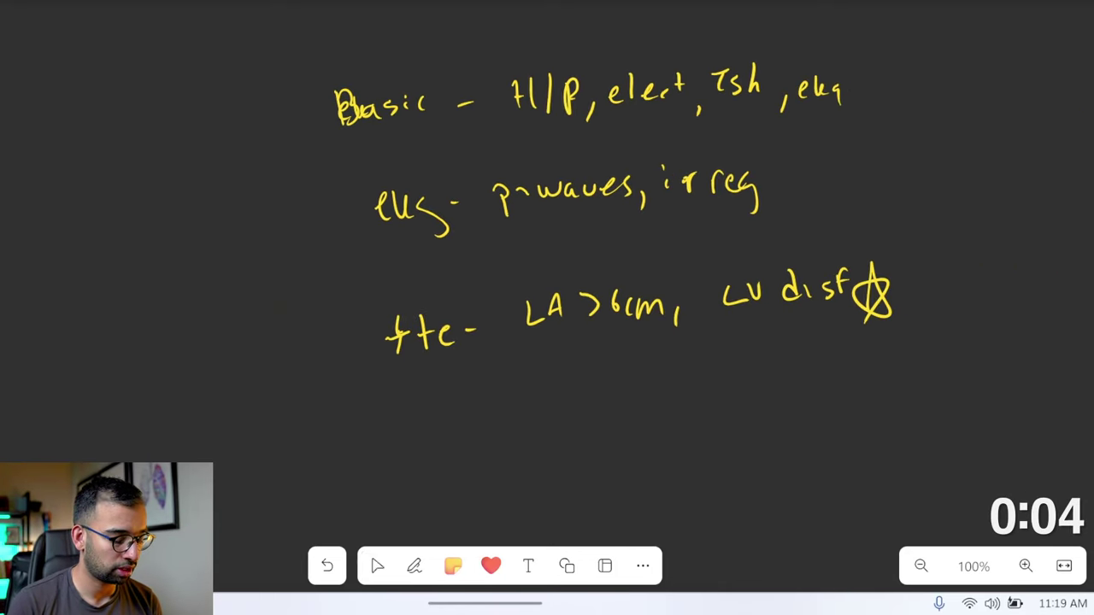
mouse_move(411, 36)
left_mouse_down()
mouse_move(281, 311)
mouse_move(466, 40)
left_mouse_up()
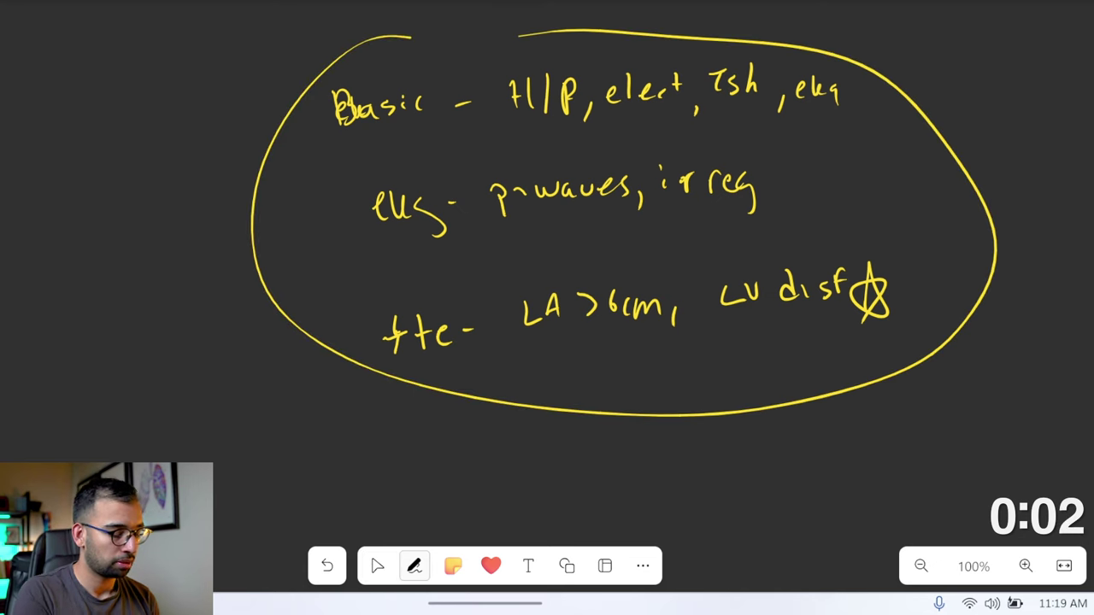